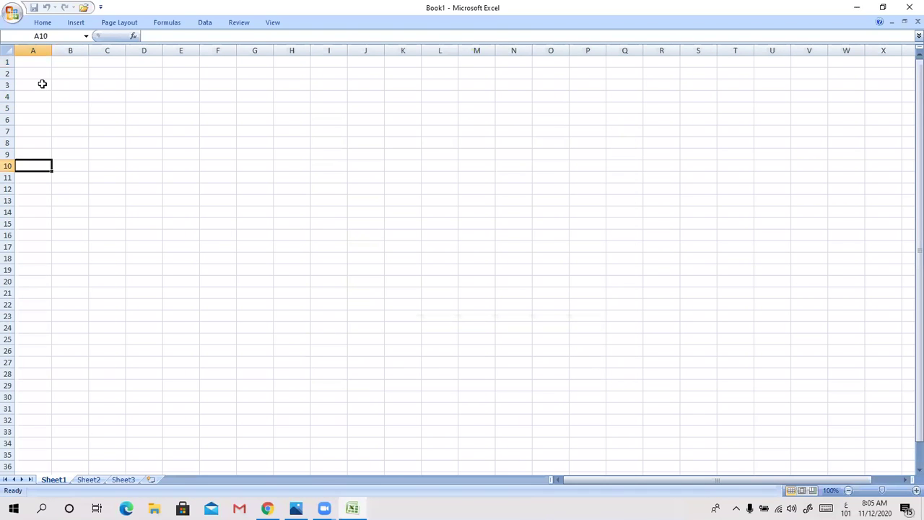
Move the active cell from A10 up to row 8 and across to J8.
key(Up)
key(Up)
key(Right)
key(Right)
key(Right)
key(Right)
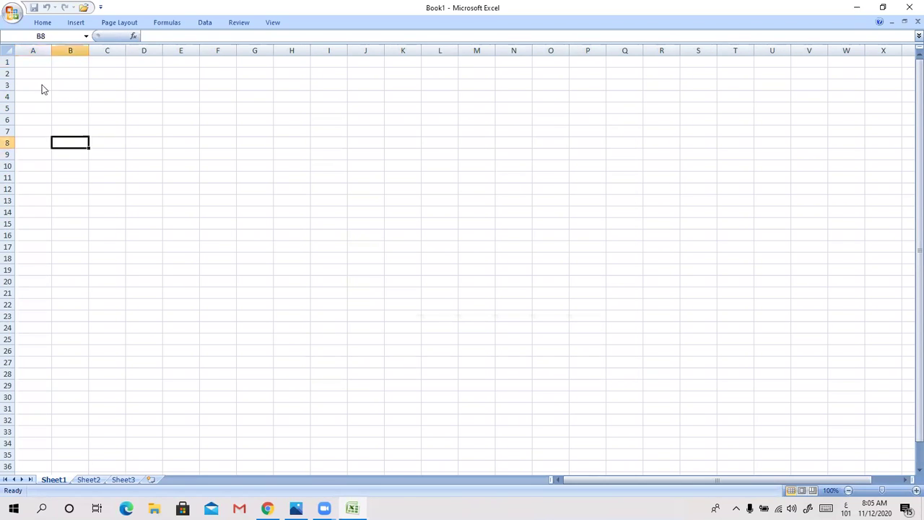
key(Right)
key(Right)
key(Right)
key(Right)
key(Right)
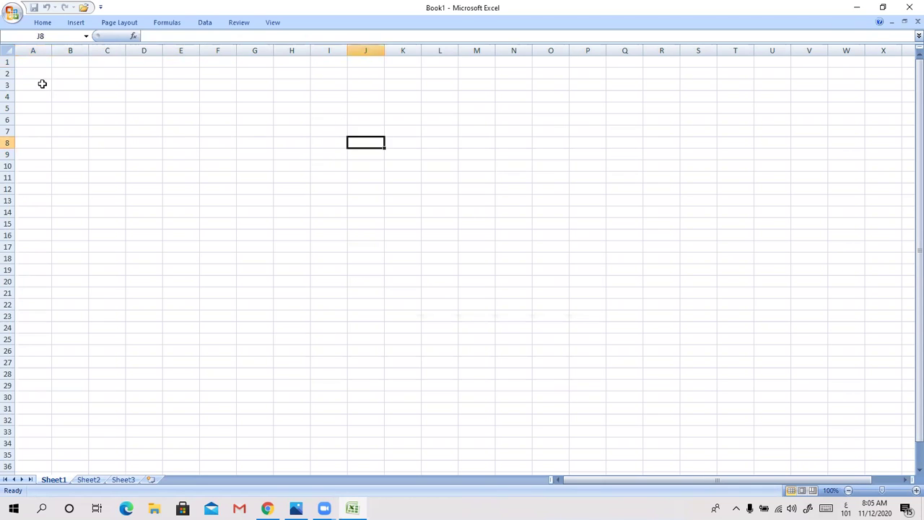
Move the active cell back along row 8 to C8.
key(Left)
key(Left)
key(Left)
key(Left)
key(Left)
key(Left)
key(Left)
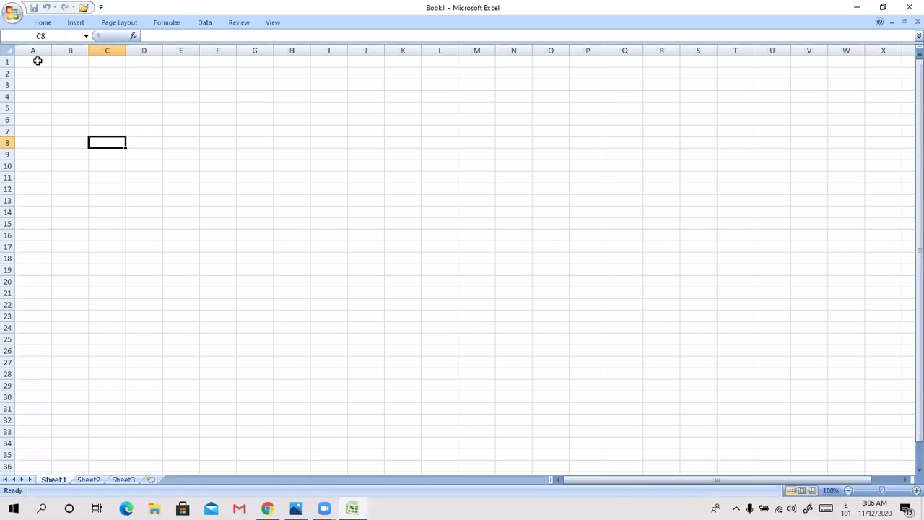
Select the whole of column A, and replace that selection with the non-adjacent rows 1, 3, 5, 7, 9 and 11.
click(34, 50)
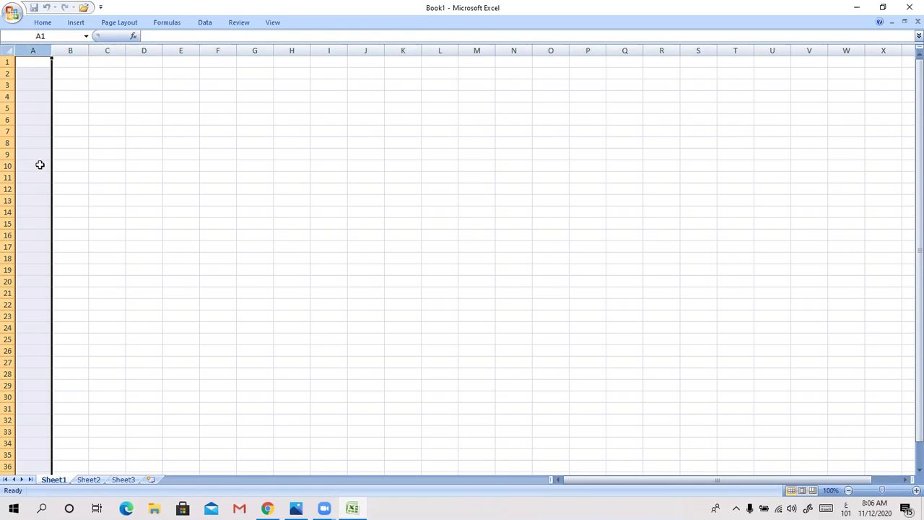
click(8, 64)
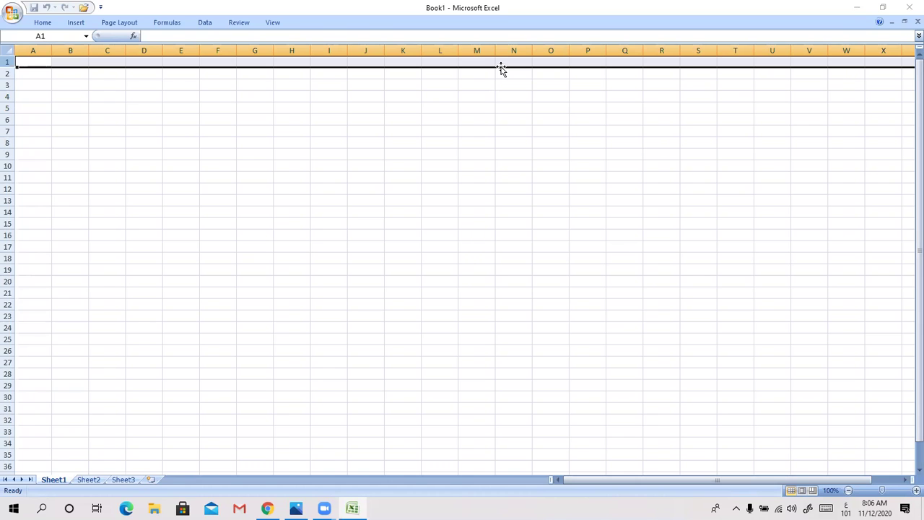
ctrl+click(9, 86)
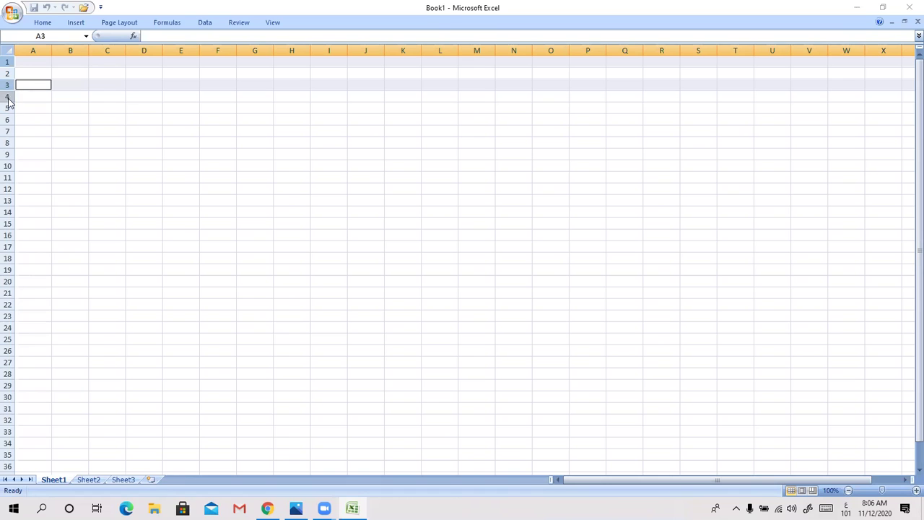
ctrl+click(8, 108)
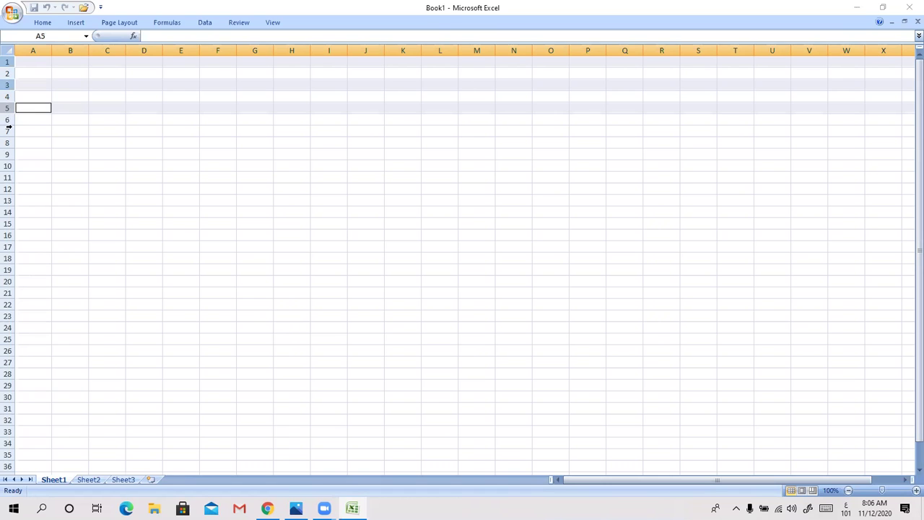
ctrl+click(9, 132)
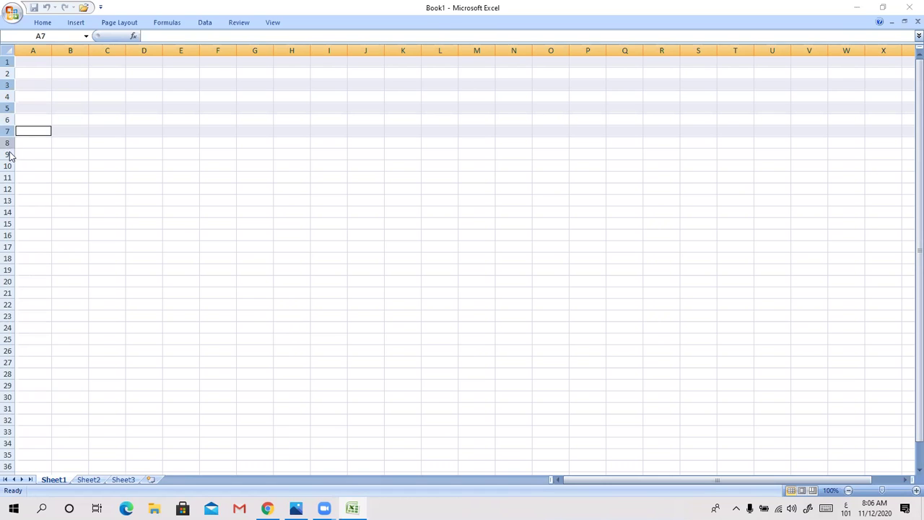
ctrl+click(9, 153)
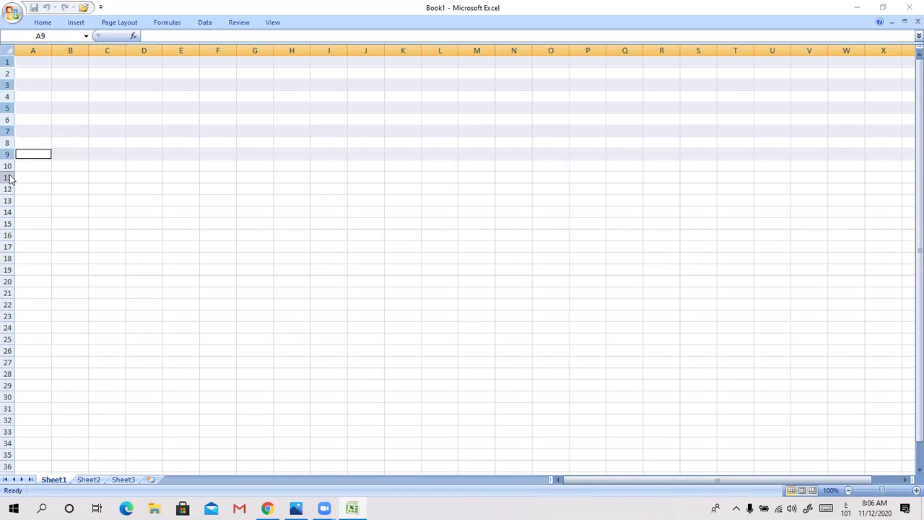
ctrl+click(8, 178)
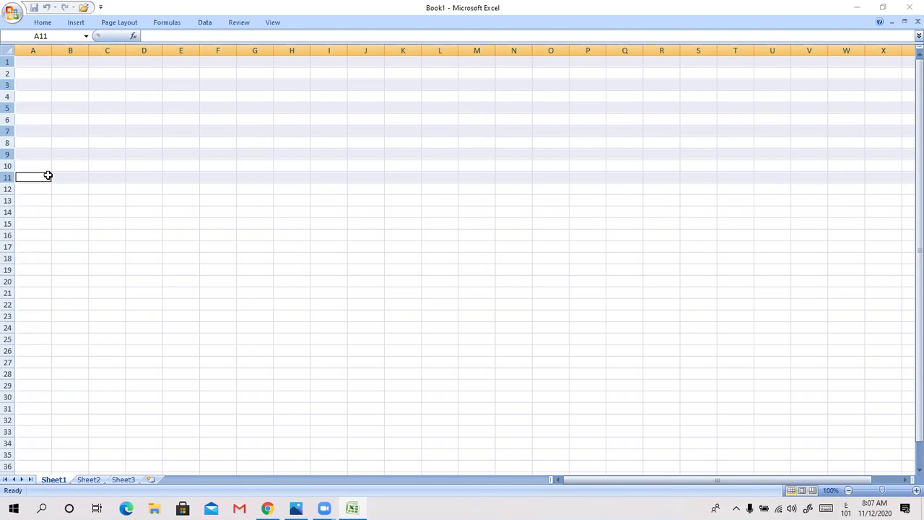
Select the non-adjacent columns A, C, E, G and I together.
click(34, 49)
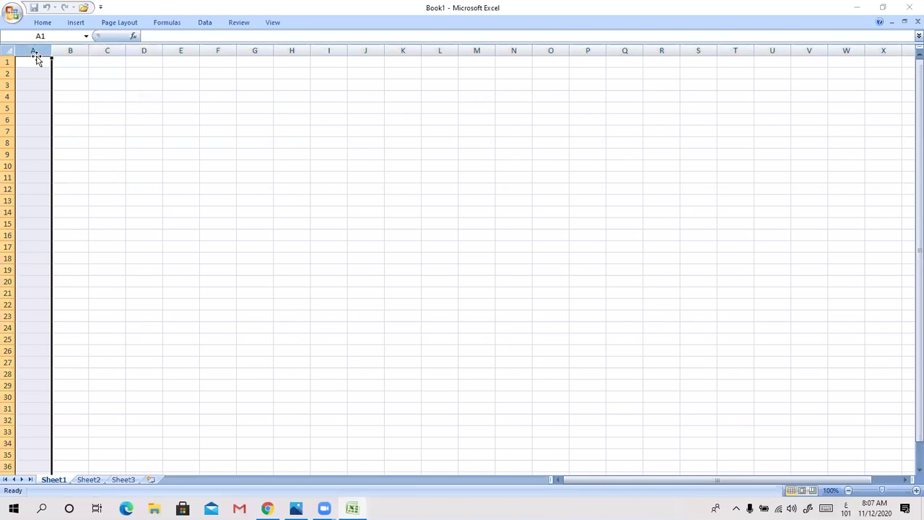
ctrl+click(100, 50)
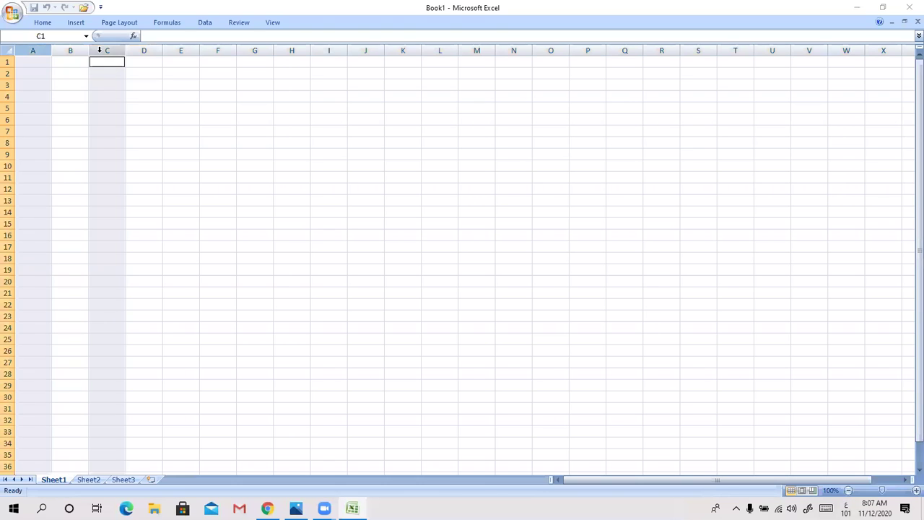
ctrl+click(181, 50)
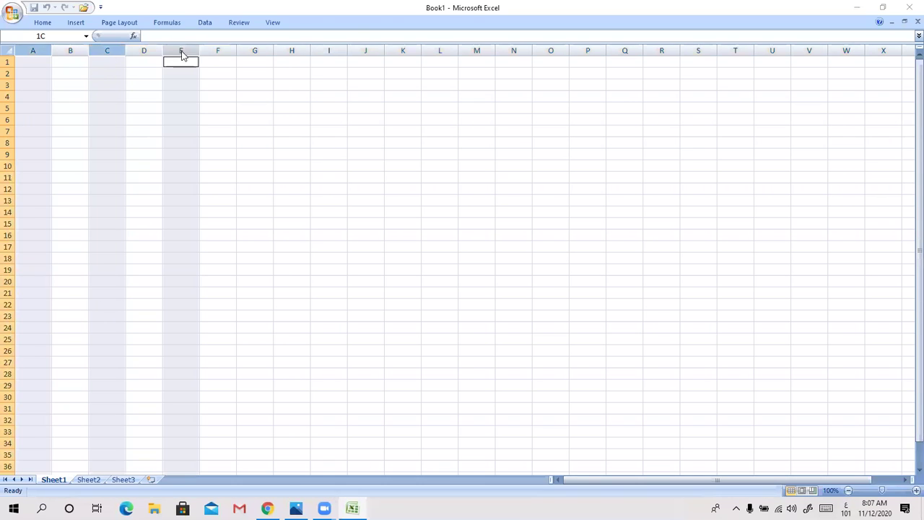
ctrl+click(256, 50)
ctrl+click(319, 51)
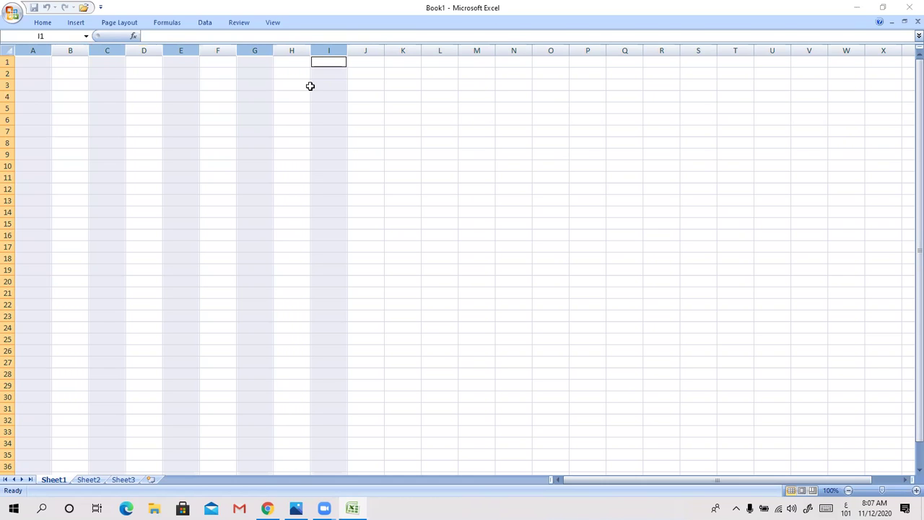
Select the continuous cell range A1:D8, starting from cell A1.
click(38, 63)
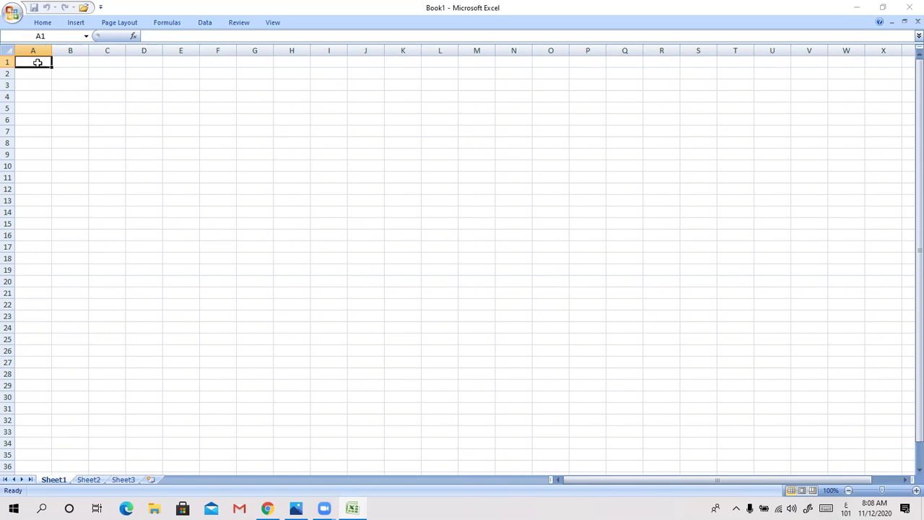
click(187, 168)
click(32, 66)
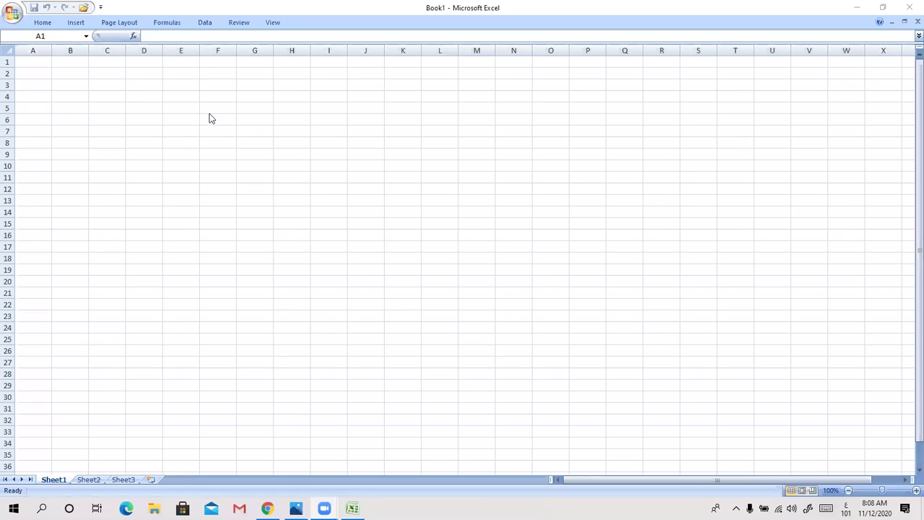
click(38, 61)
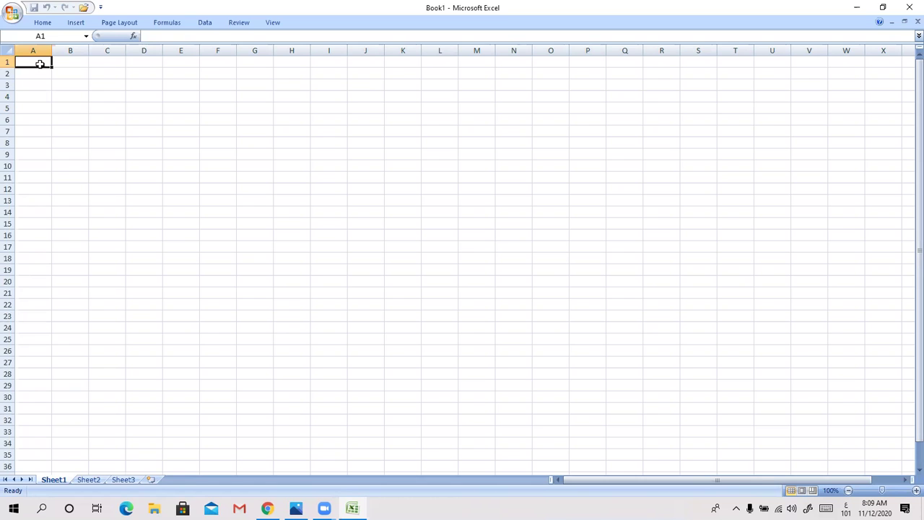
drag(41, 63, 152, 143)
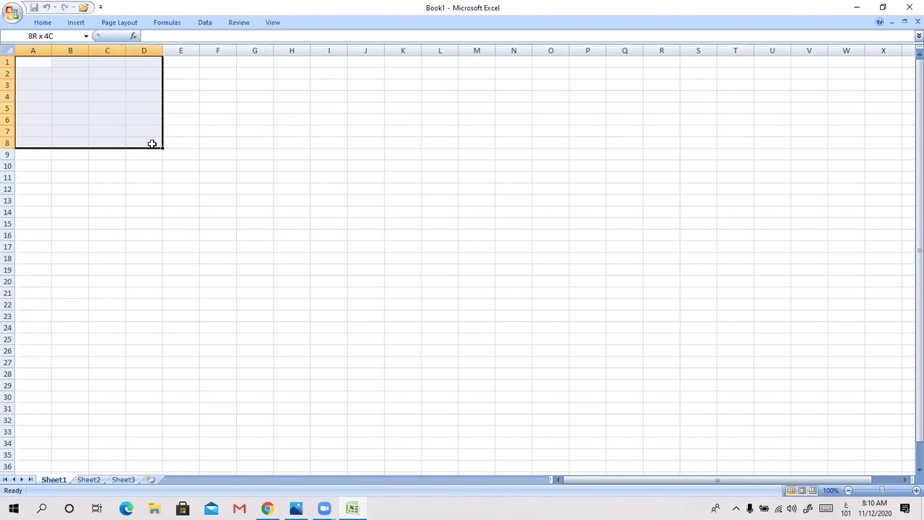
drag(151, 144, 152, 144)
Select single cells one after another: D12, A2, F4, B10, E11, H5 and C4.
click(147, 188)
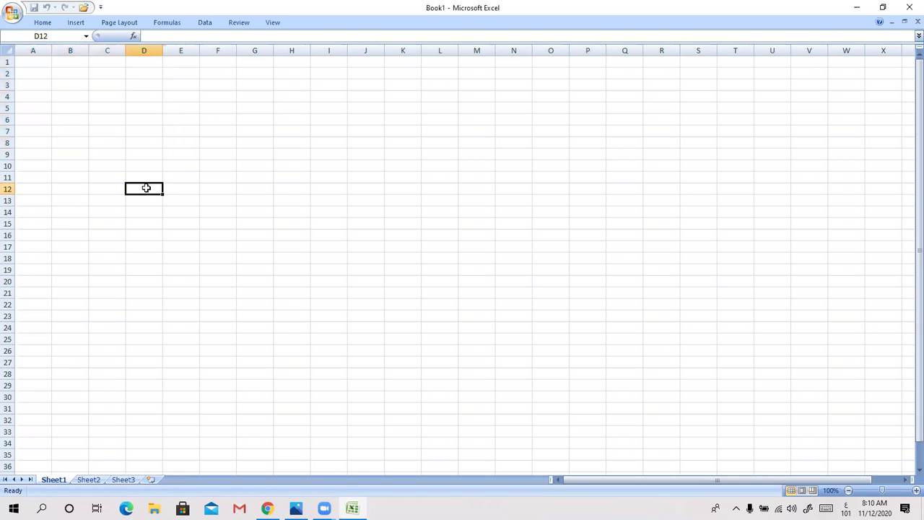
click(32, 78)
click(203, 94)
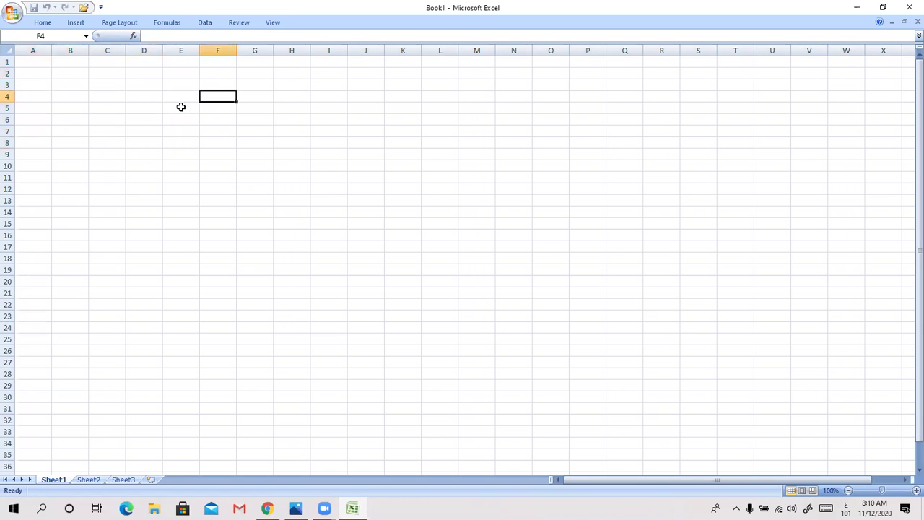
click(75, 168)
click(186, 178)
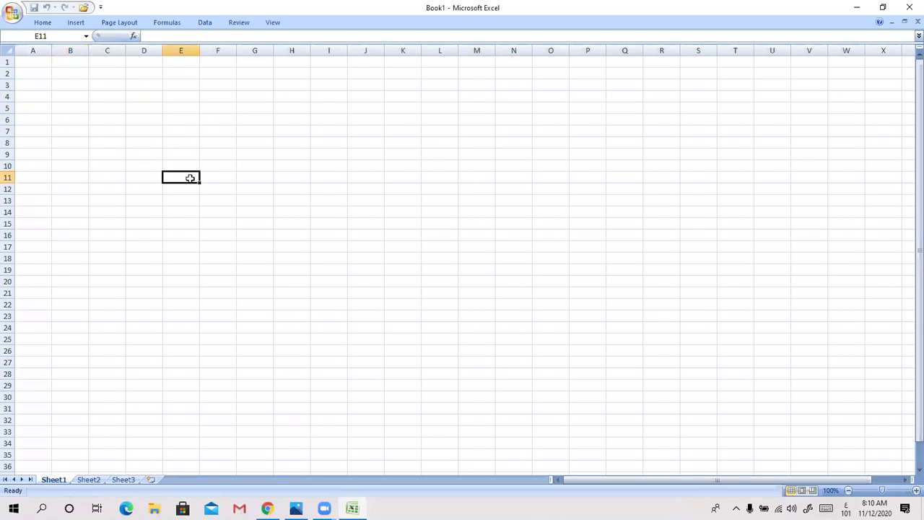
click(278, 110)
click(108, 96)
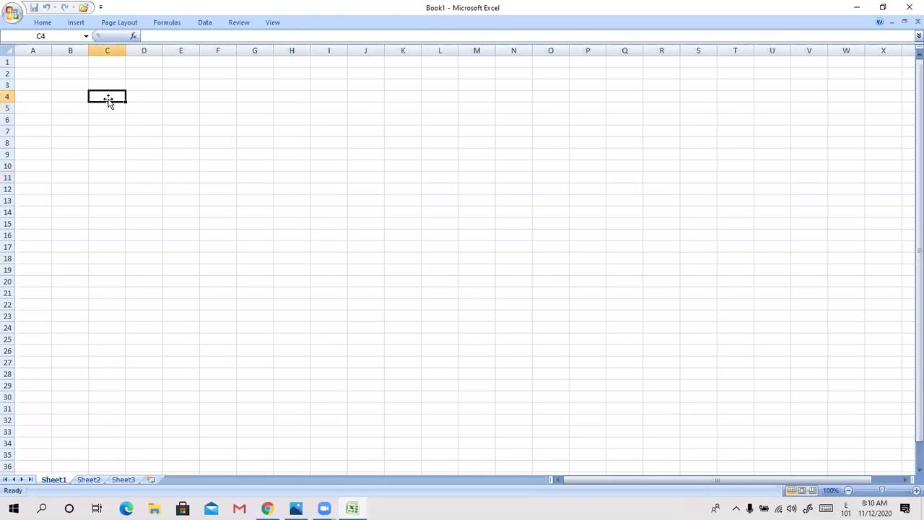
Select the scattered cells B6, E7, D12, B14, B10, F11 and D15 together as one multiple selection.
click(69, 123)
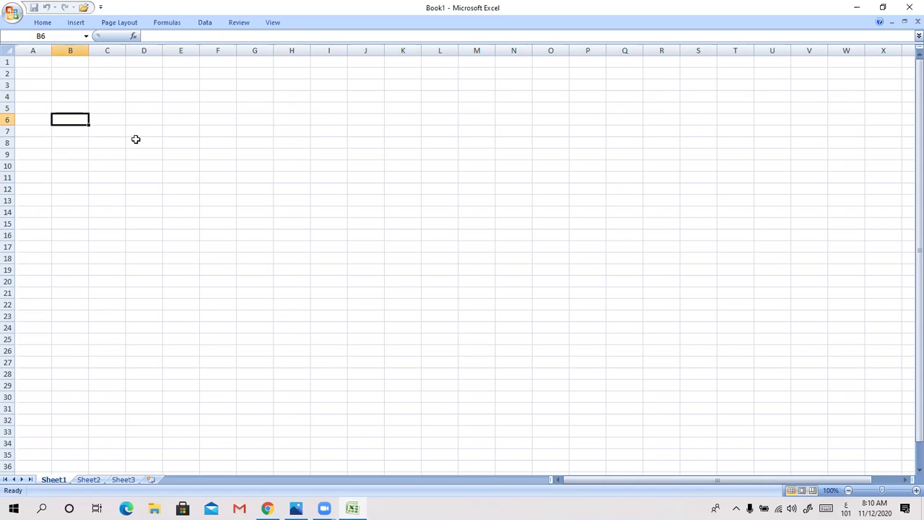
click(194, 134)
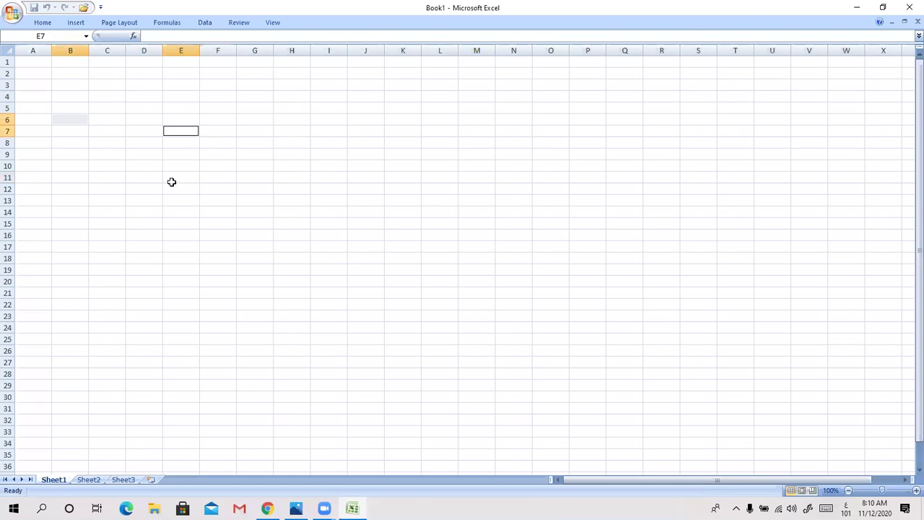
click(139, 189)
click(69, 208)
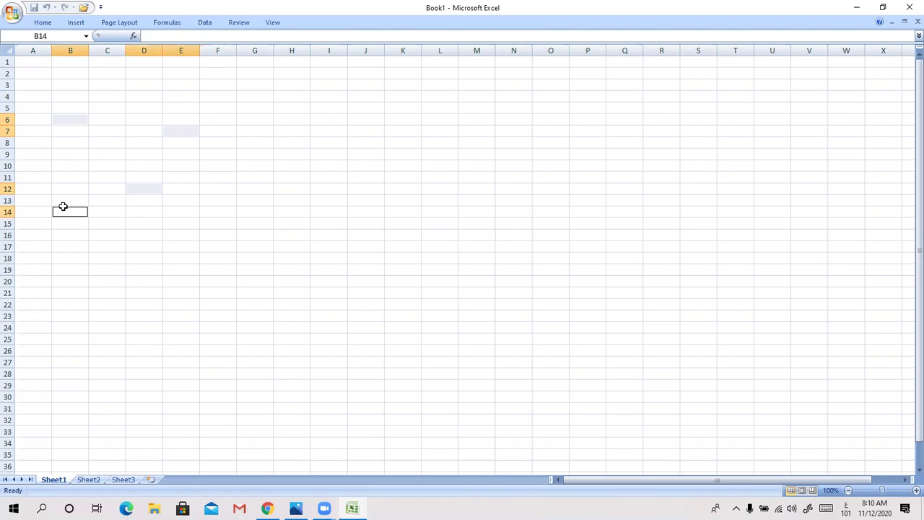
click(63, 167)
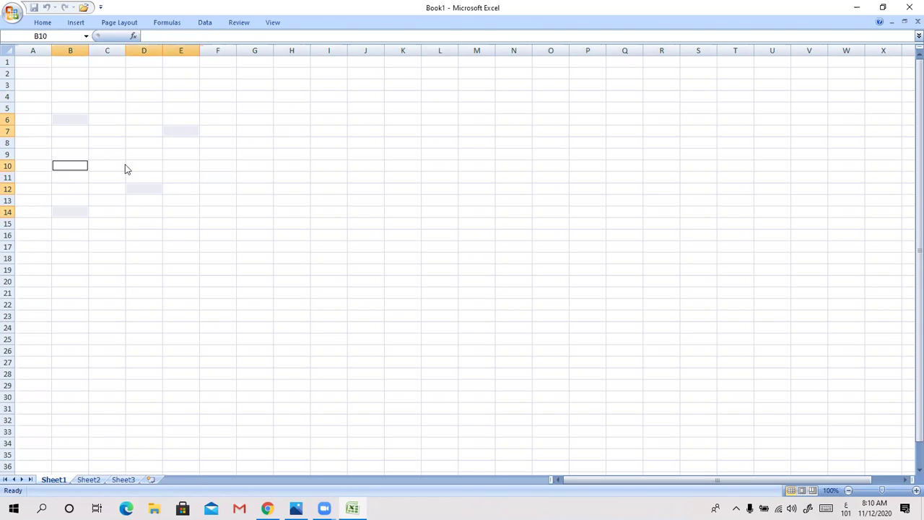
click(222, 175)
click(154, 225)
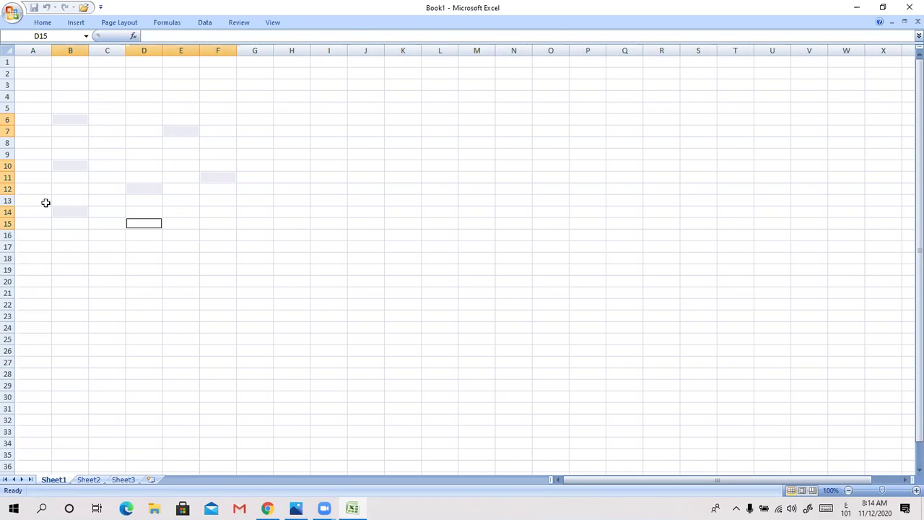
Select row 1 and extend the selection through row 3, and clear it by selecting cell B8.
click(39, 76)
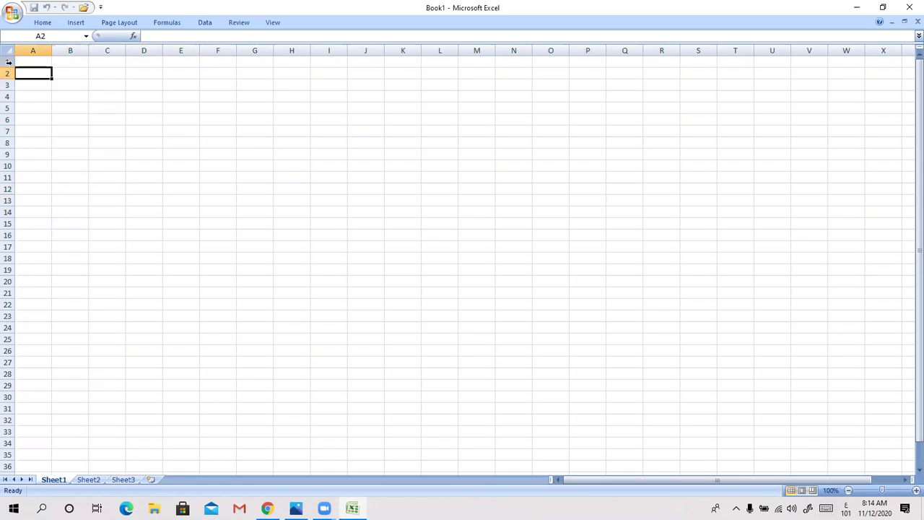
click(9, 63)
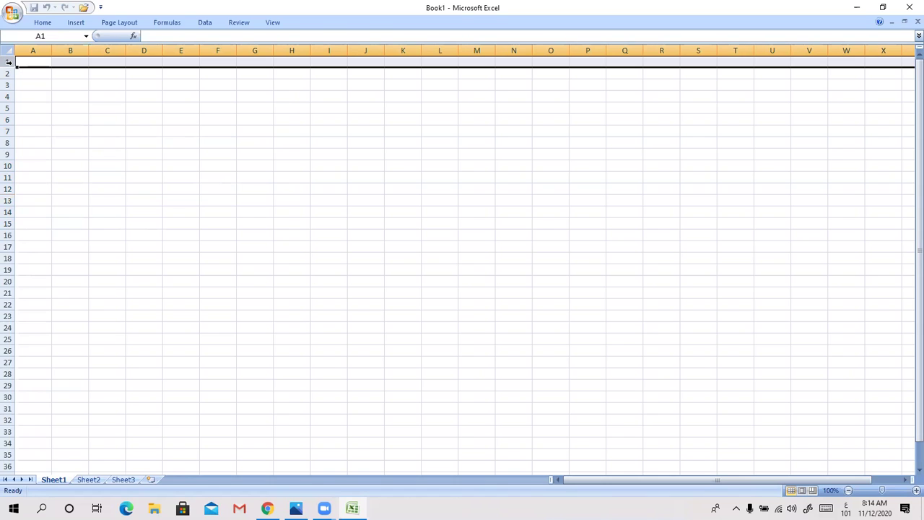
drag(9, 62, 9, 85)
click(80, 139)
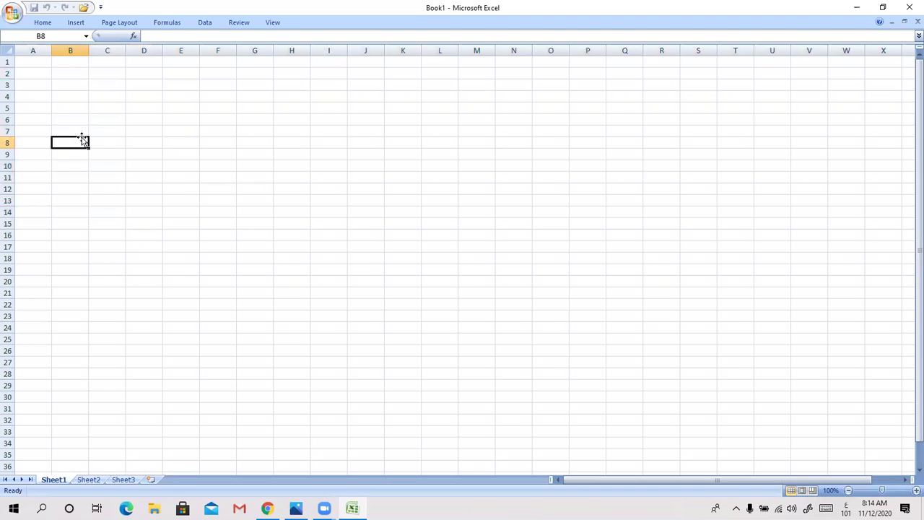
Select rows 1 through 5 as one continuous block, and clear the selection by selecting cell D12.
click(29, 62)
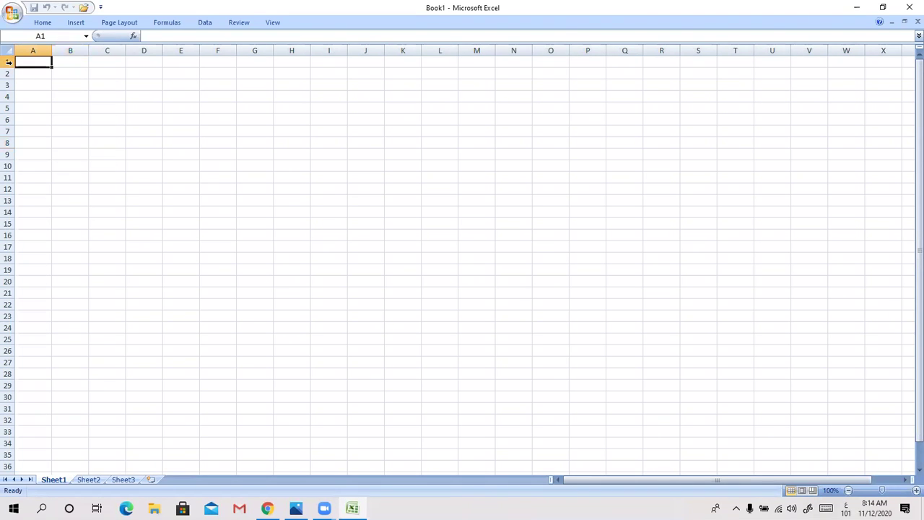
drag(9, 62, 9, 62)
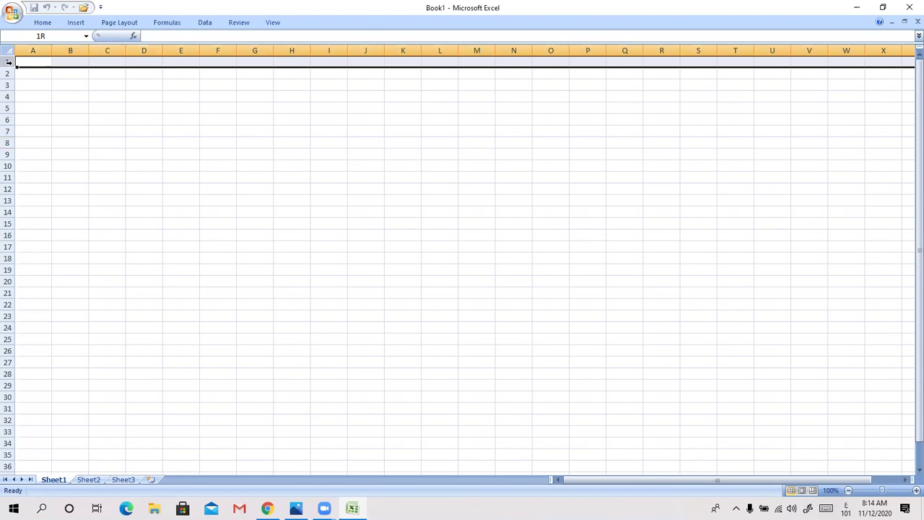
drag(8, 62, 9, 108)
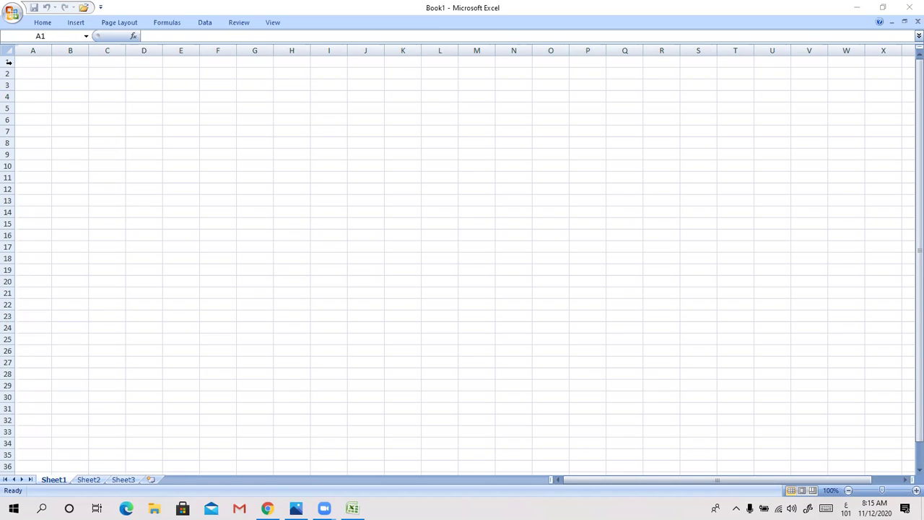
drag(9, 63, 8, 109)
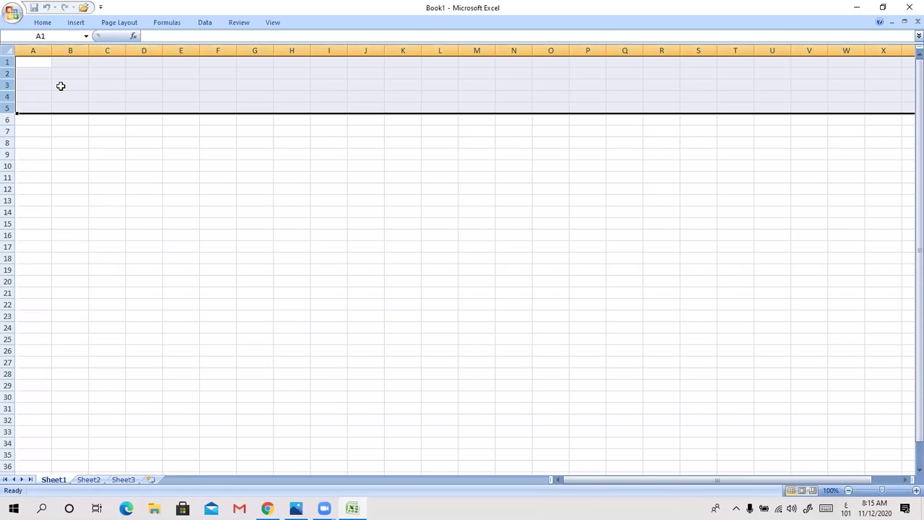
click(135, 186)
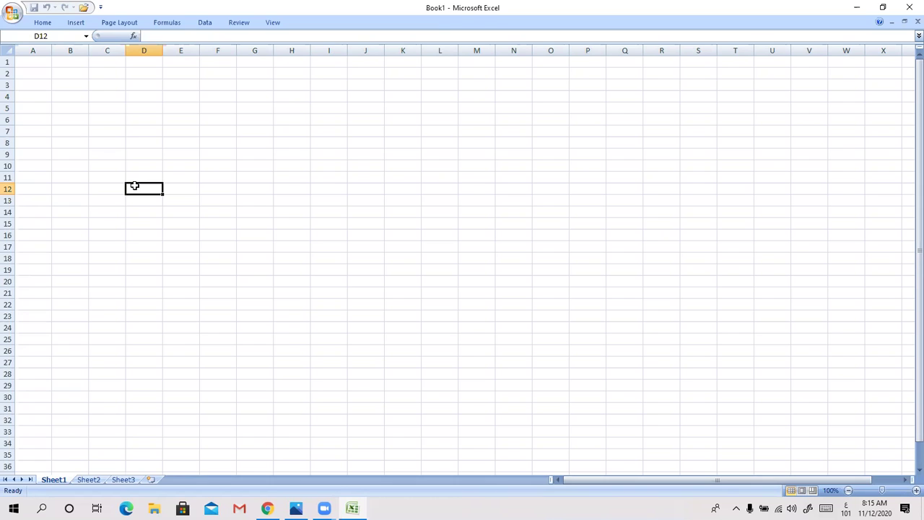
Select the whole of column A, and select the whole of row 1 in its place.
click(33, 50)
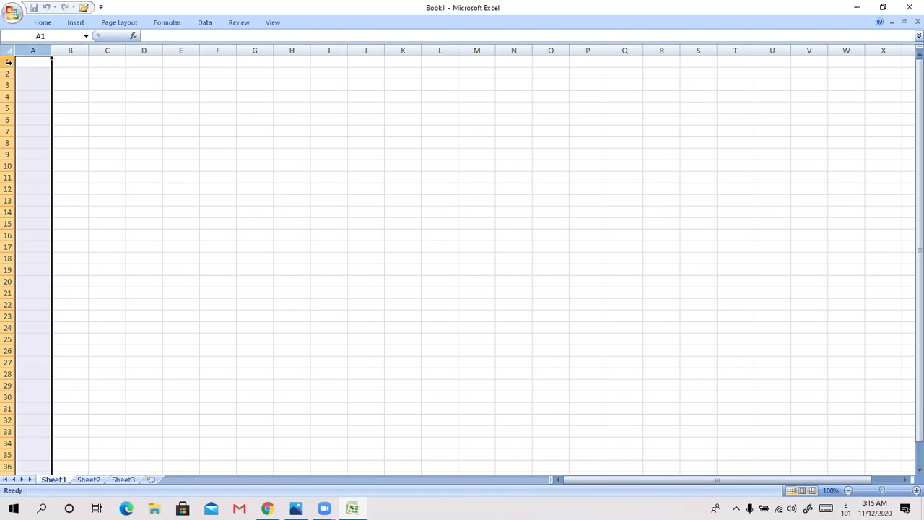
click(8, 62)
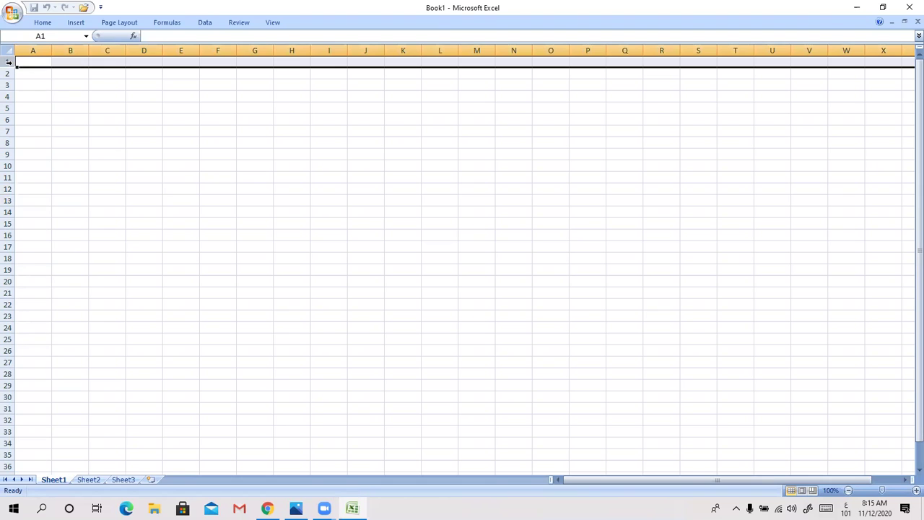
Select rows 1 through 15 as one block, replace it with columns A through H, and clear the selection with a single cell.
drag(9, 62, 9, 224)
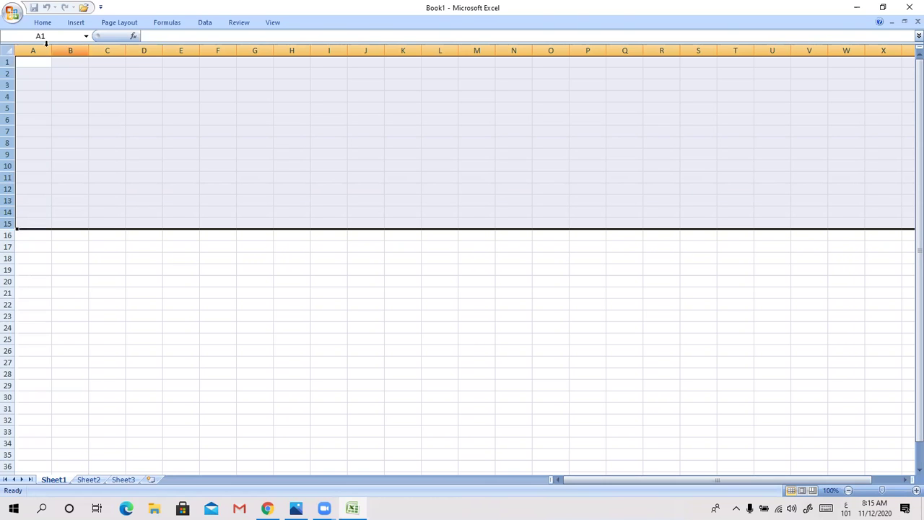
drag(33, 50, 297, 41)
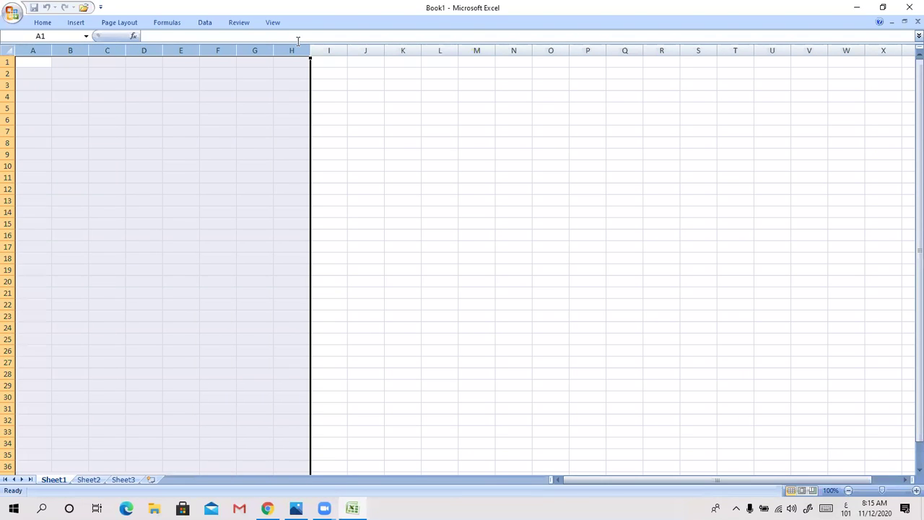
click(333, 93)
Select the range E5:E9 starting from cell E5, and clear the selection by selecting cell F9.
click(182, 109)
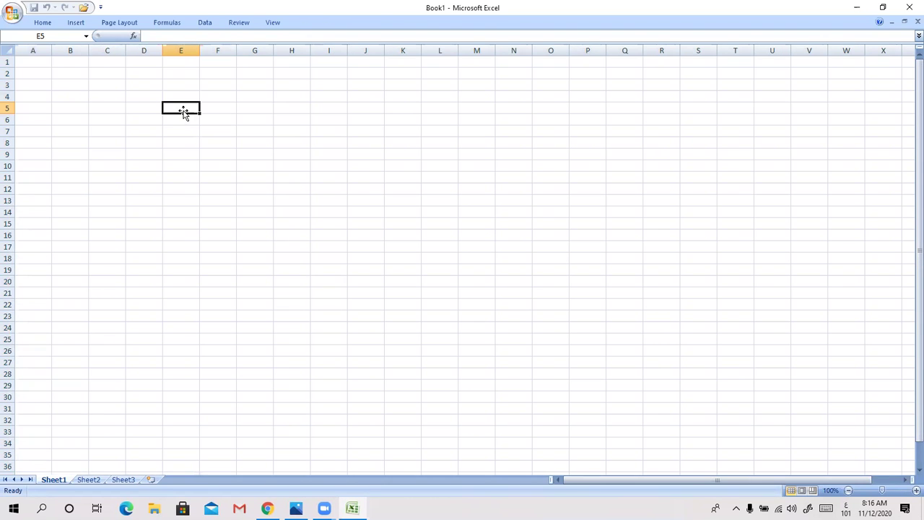
drag(183, 112, 182, 110)
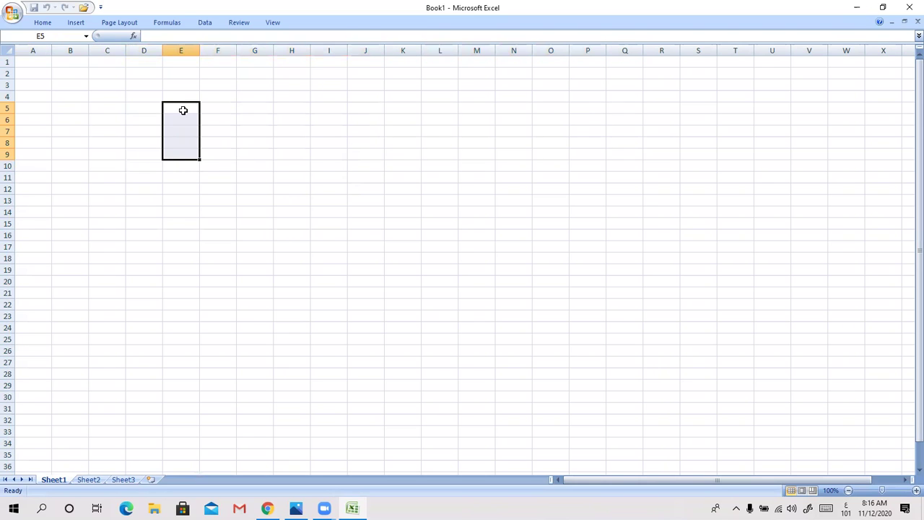
click(219, 152)
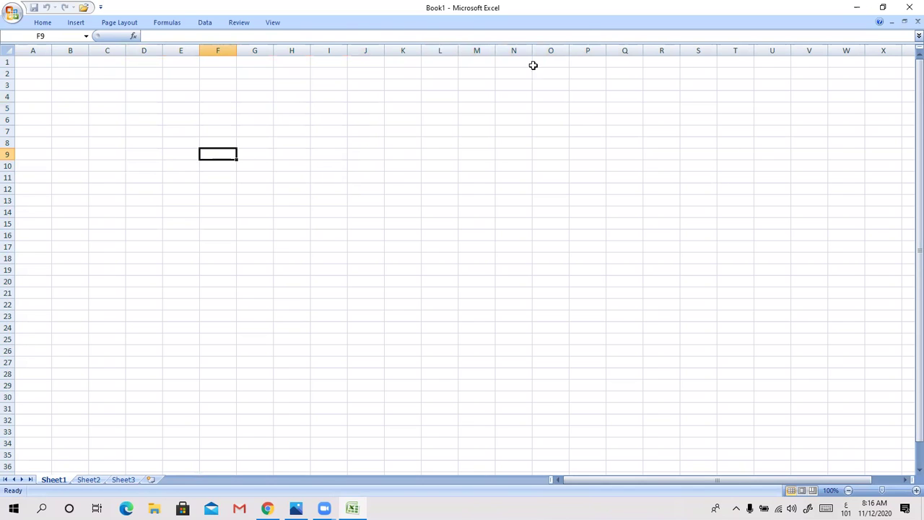
Select the entire worksheet four times, clearing the selection each time by selecting D14, C6, F16 and F14 in turn.
click(9, 51)
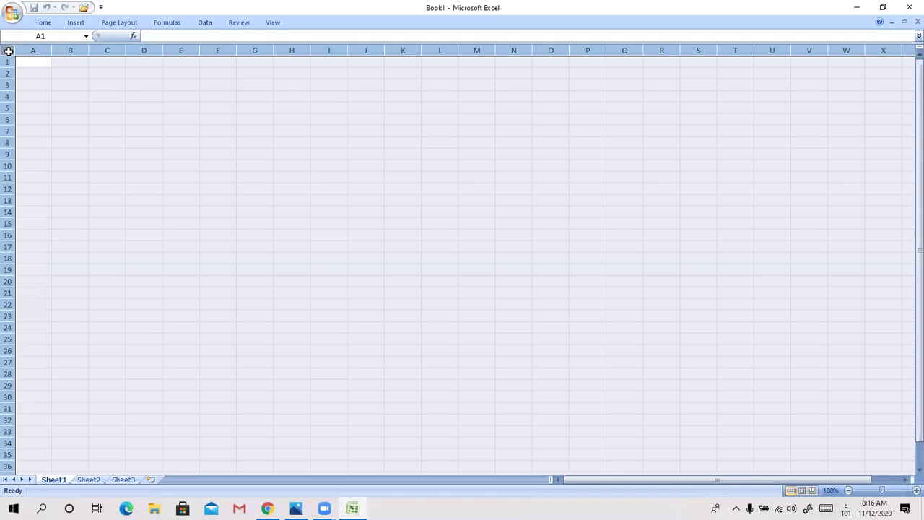
click(129, 213)
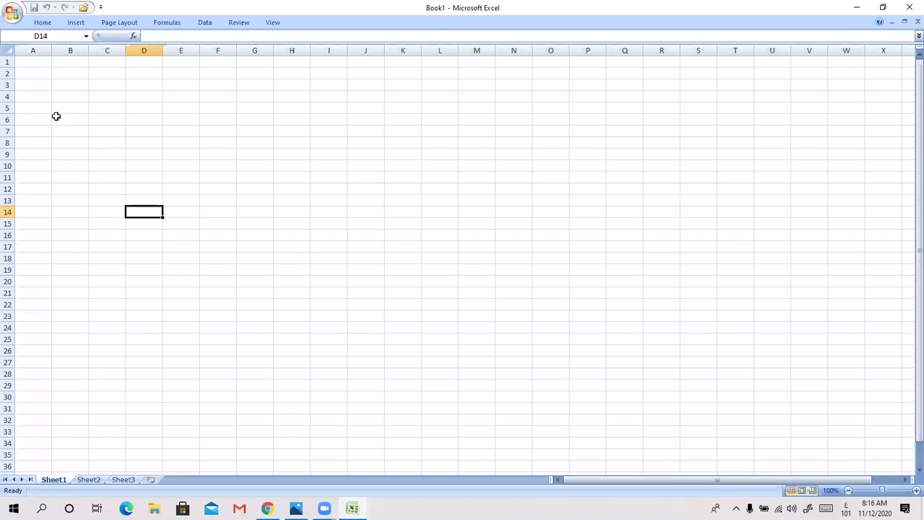
click(9, 50)
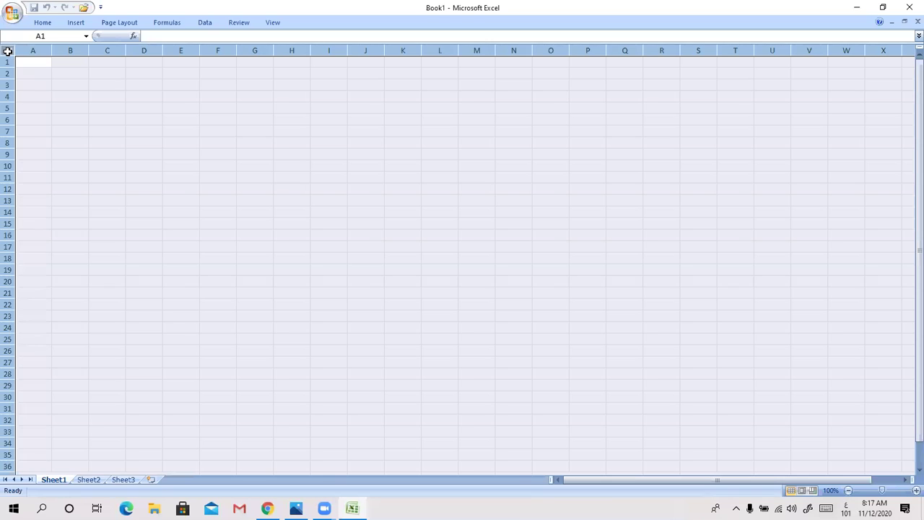
click(109, 117)
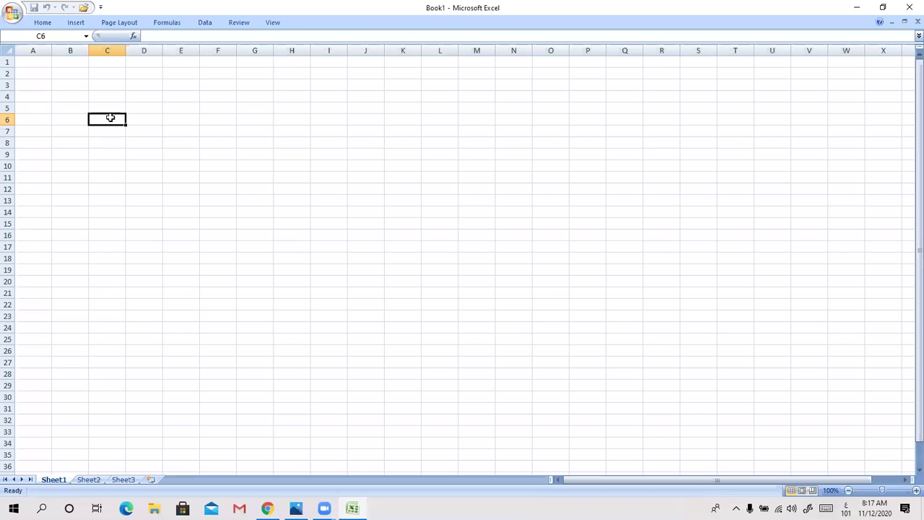
click(8, 50)
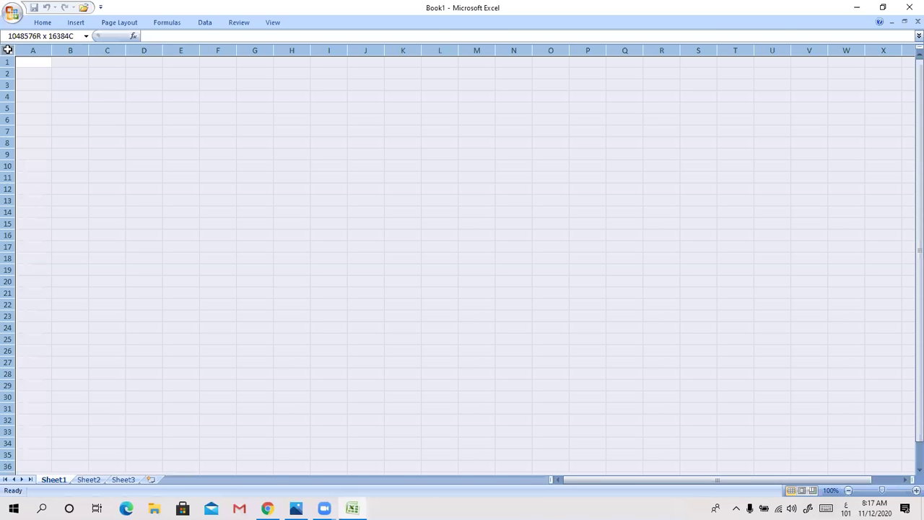
click(224, 230)
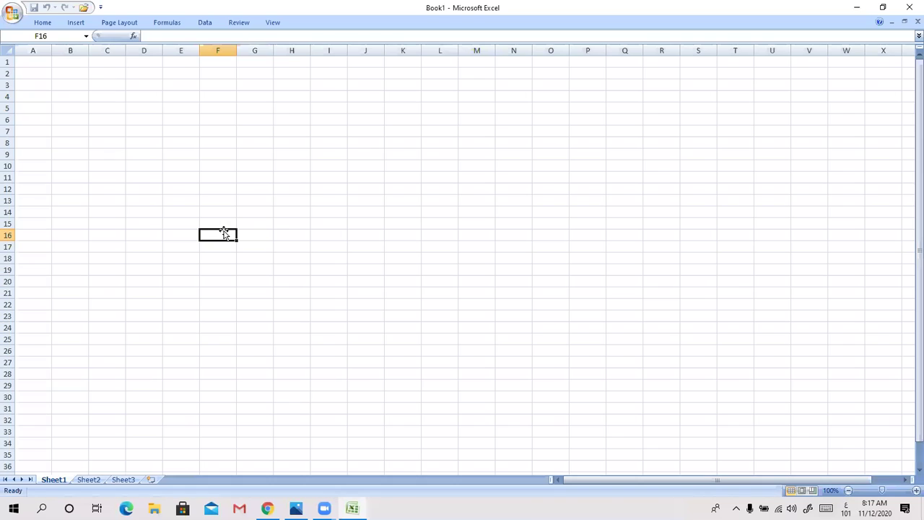
click(8, 50)
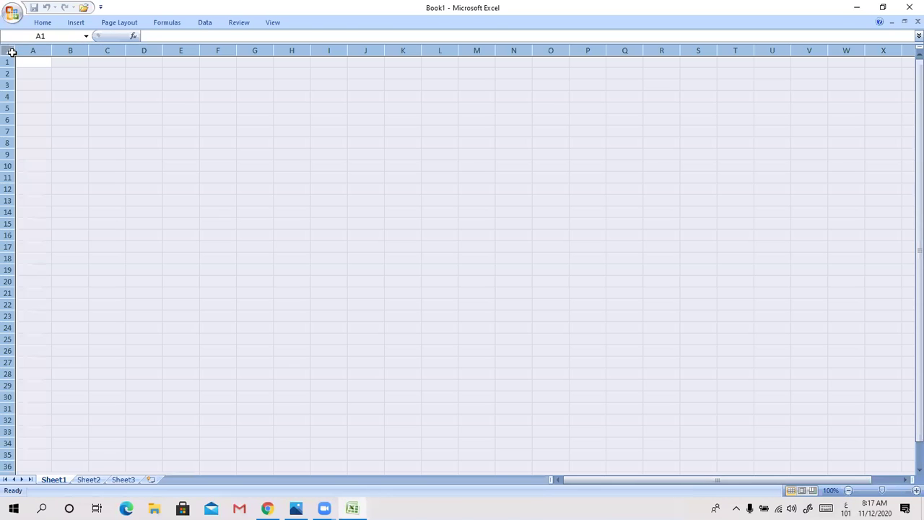
click(215, 210)
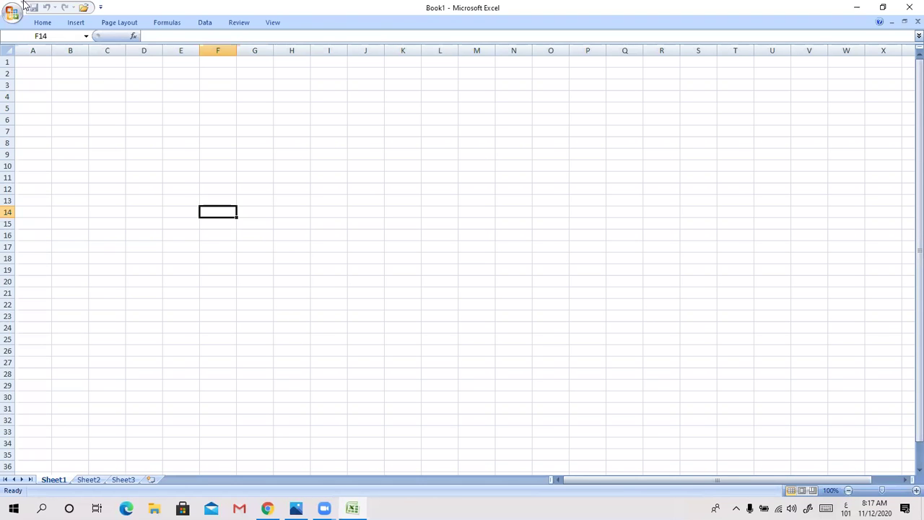
Select single cells one after another: A1, E8 and B11.
click(28, 68)
click(37, 61)
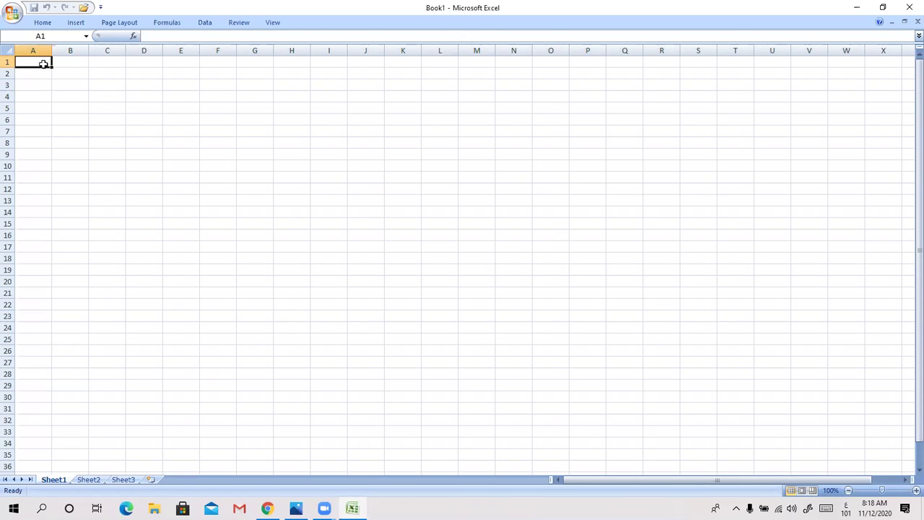
click(188, 140)
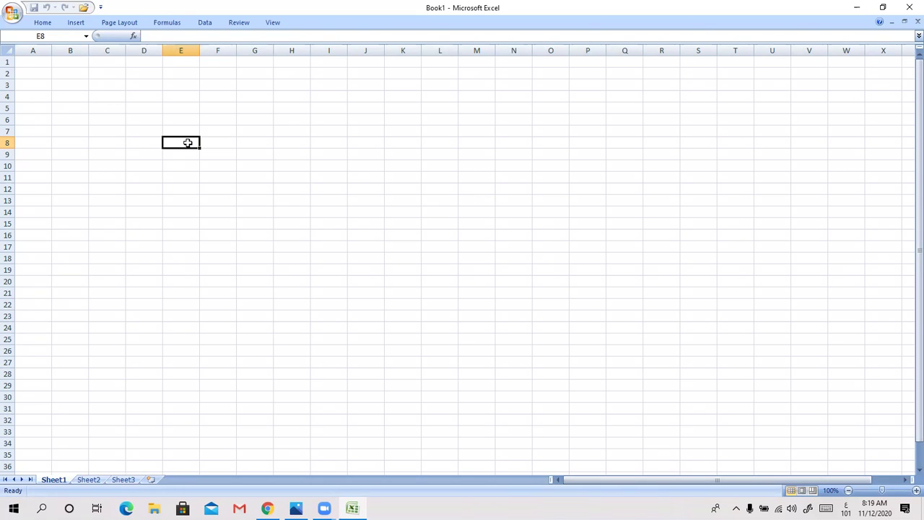
click(82, 183)
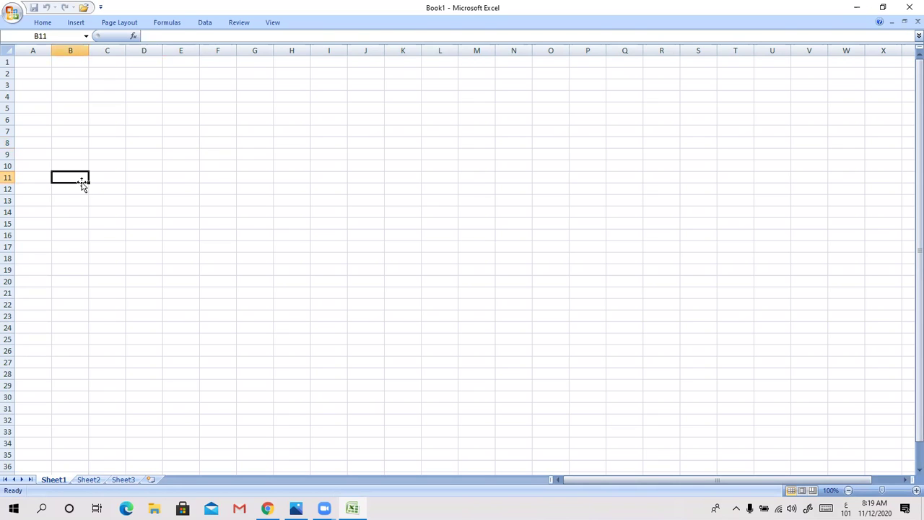
Select cell B5 and try its fill handle, extending the outline down column B to B10.
click(78, 105)
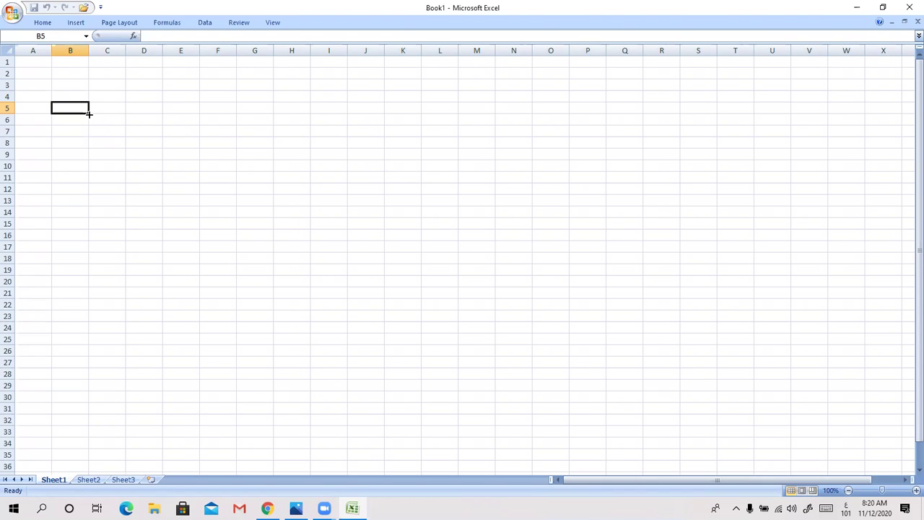
drag(89, 113, 145, 146)
drag(88, 113, 73, 169)
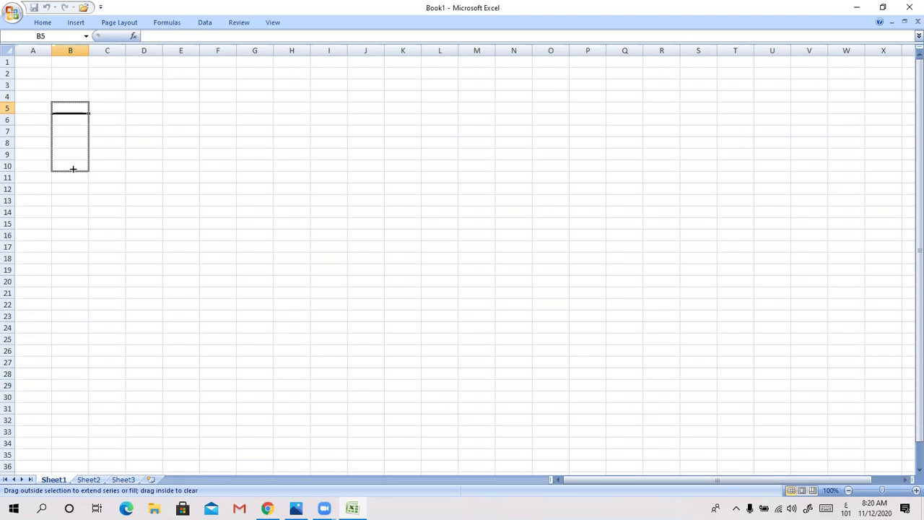
drag(73, 168, 72, 169)
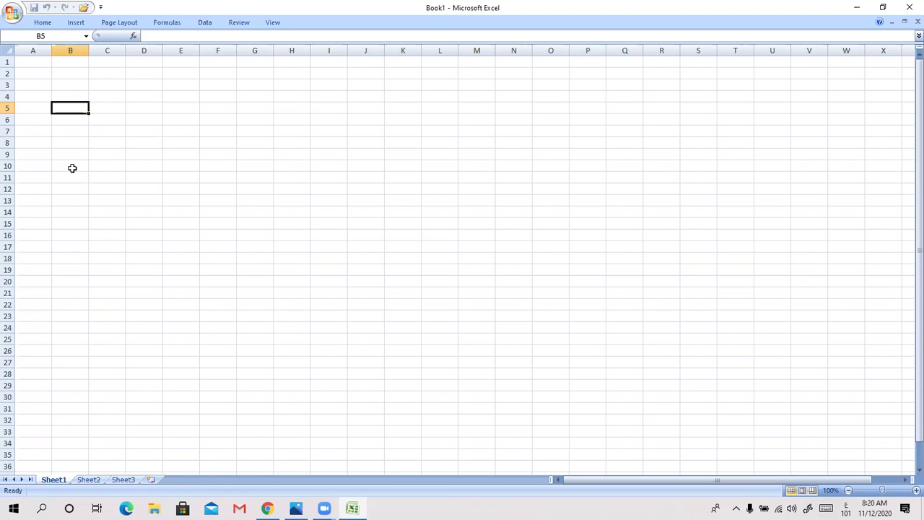